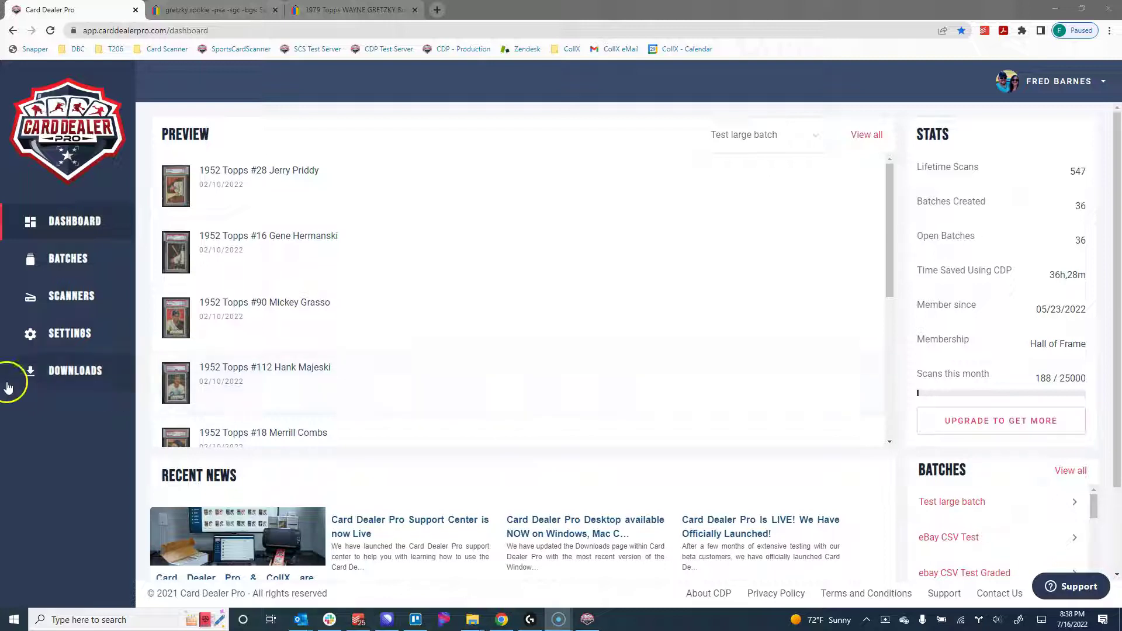
Read the Correcting Matches batch-completion email in Outlook, then minimize it.
{"action": "mouse_move", "coordinate": [301, 619]}
{"action": "mouse_move", "coordinate": [388, 584]}
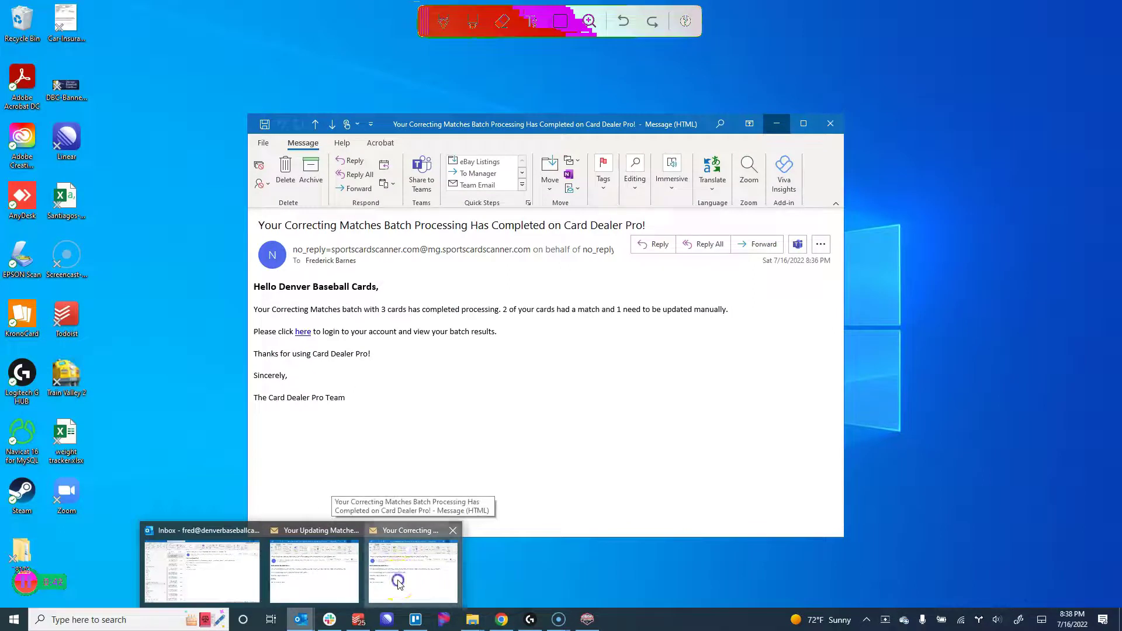
{"action": "left_click", "coordinate": [397, 585]}
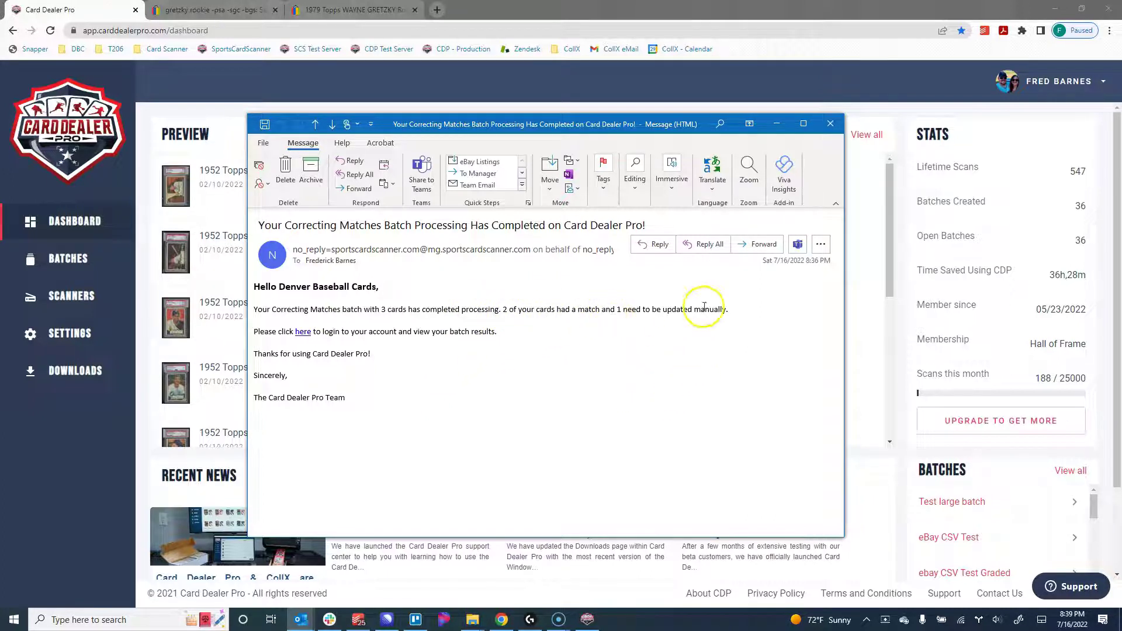
{"action": "left_click", "coordinate": [776, 124]}
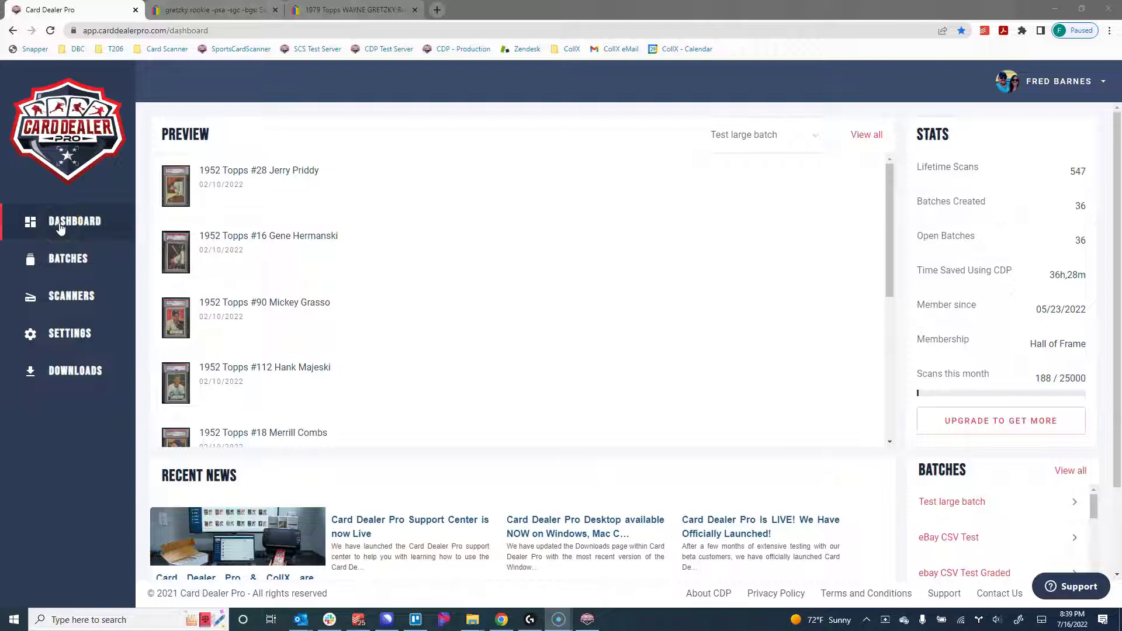
Open the Not Matched card in the Correcting Matches batch and start a manual search for it.
{"action": "left_click", "coordinate": [68, 260]}
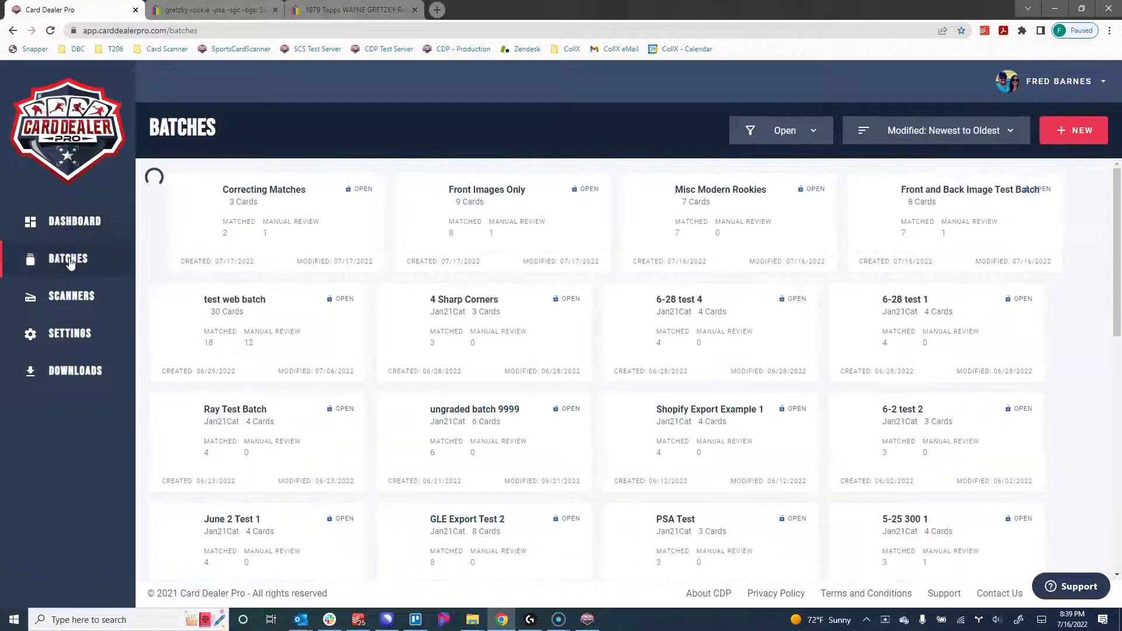
{"action": "left_click", "coordinate": [337, 221]}
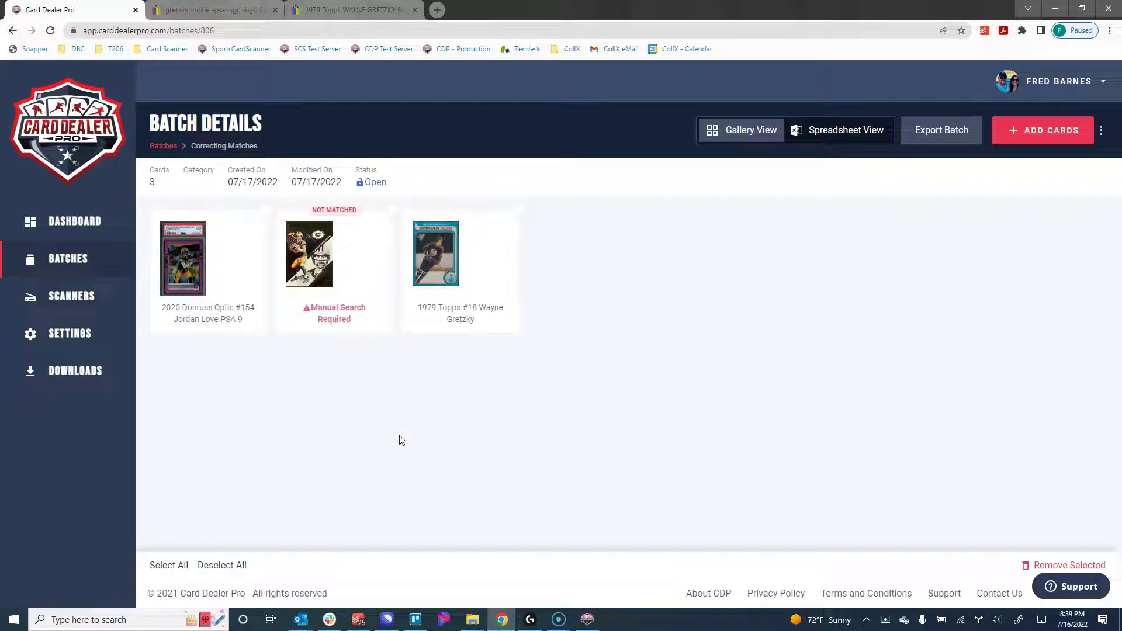
{"action": "left_click", "coordinate": [333, 258]}
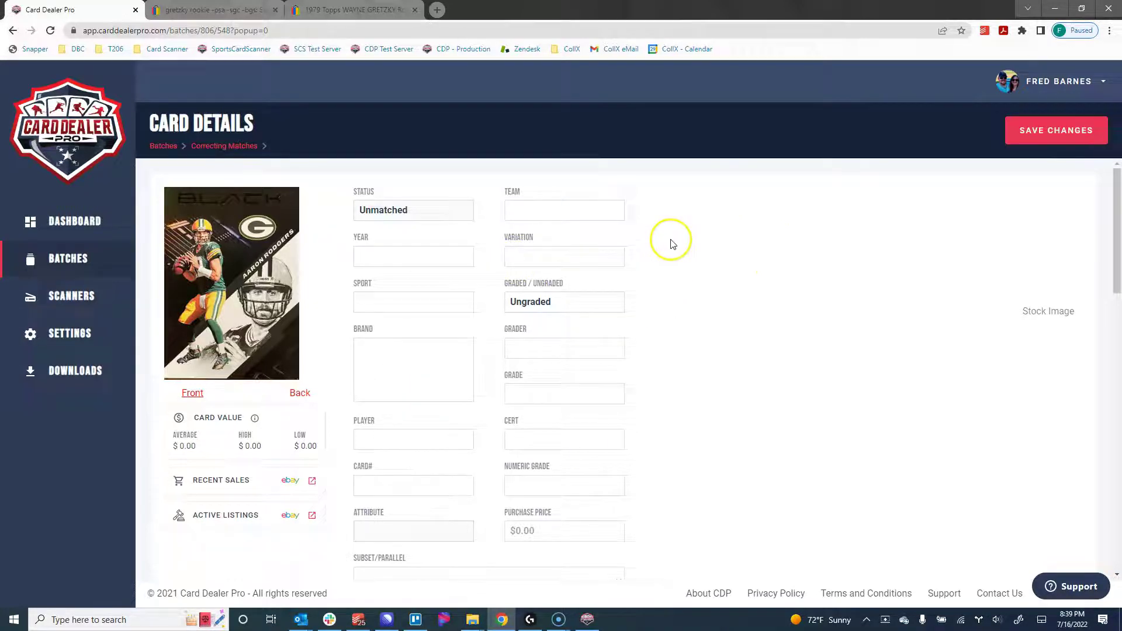
{"action": "scroll", "coordinate": [672, 244], "scroll_direction": "down", "scroll_amount": 5}
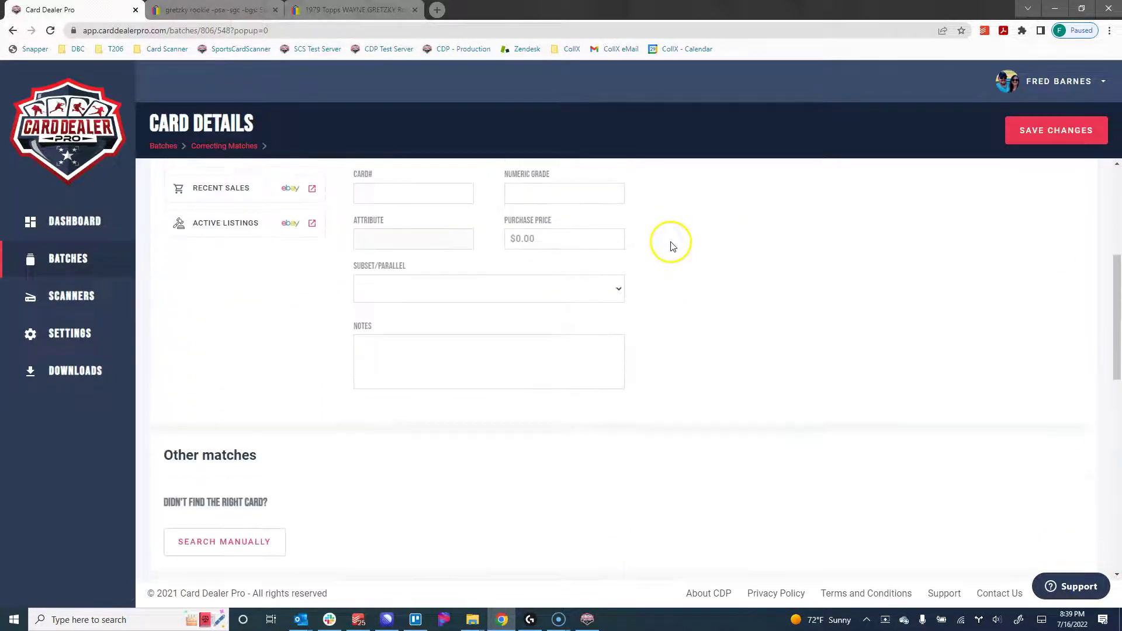
{"action": "left_click", "coordinate": [233, 544]}
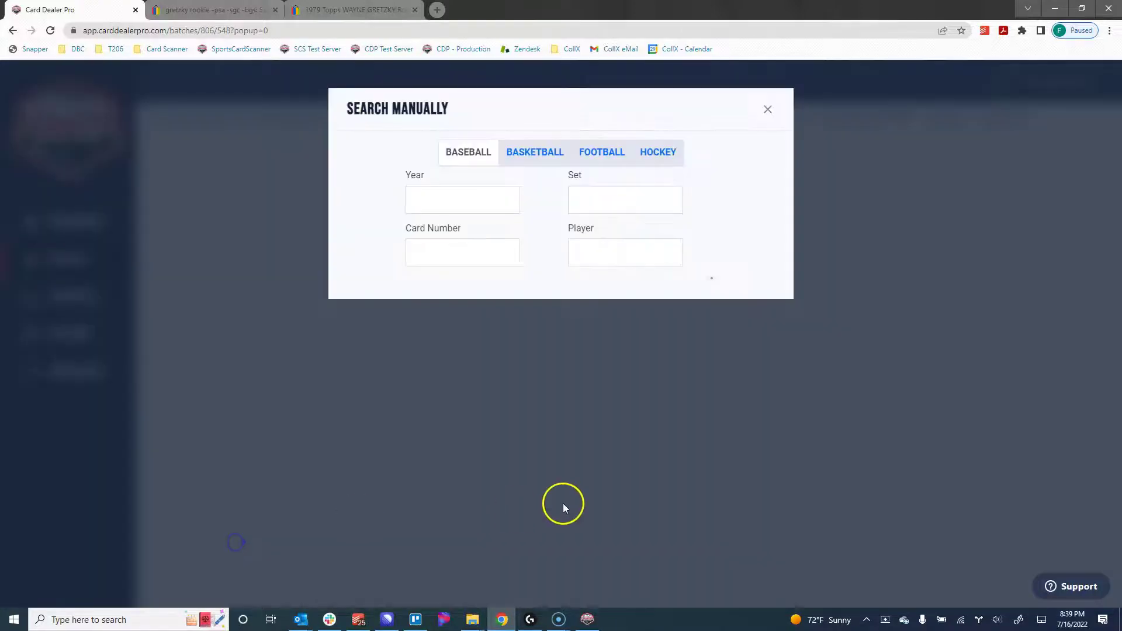
Search football cards for 2021 Panini Black #37 and match the Emerald #37 result.
{"action": "left_click", "coordinate": [600, 155]}
{"action": "left_click", "coordinate": [474, 198]}
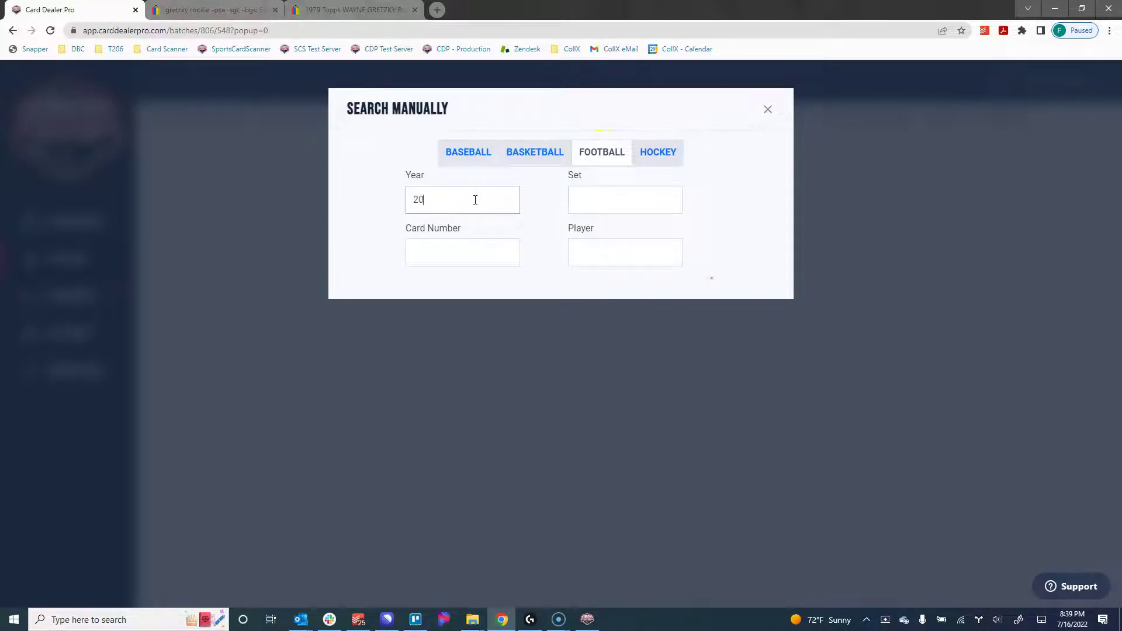
{"action": "key", "text": "Tab"}
{"action": "left_click", "coordinate": [589, 198]}
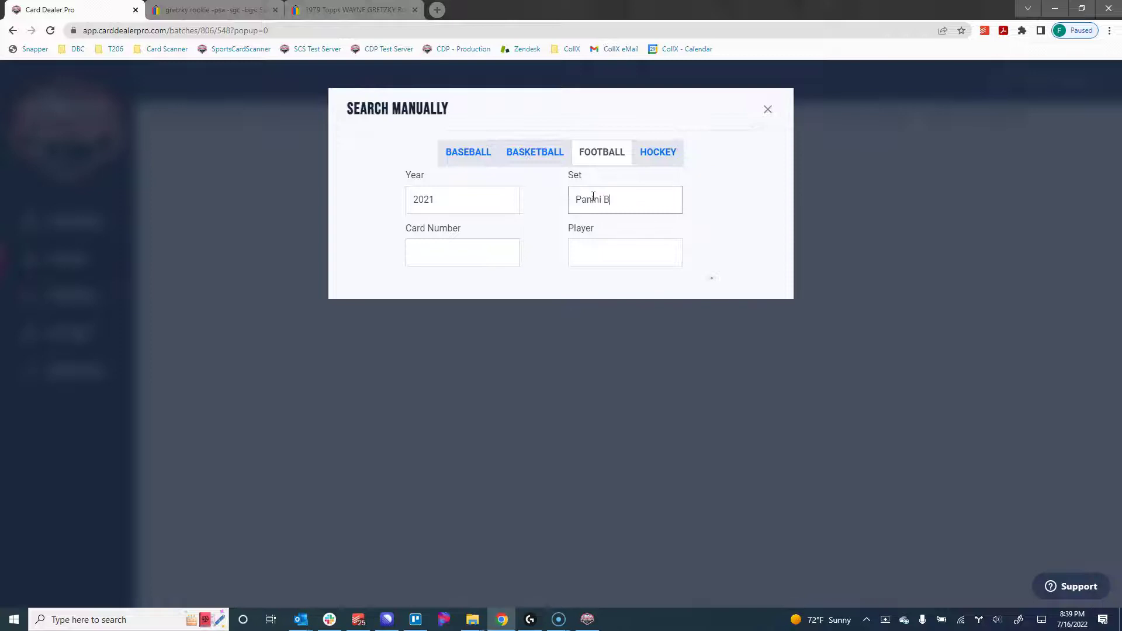
{"action": "left_click", "coordinate": [437, 247]}
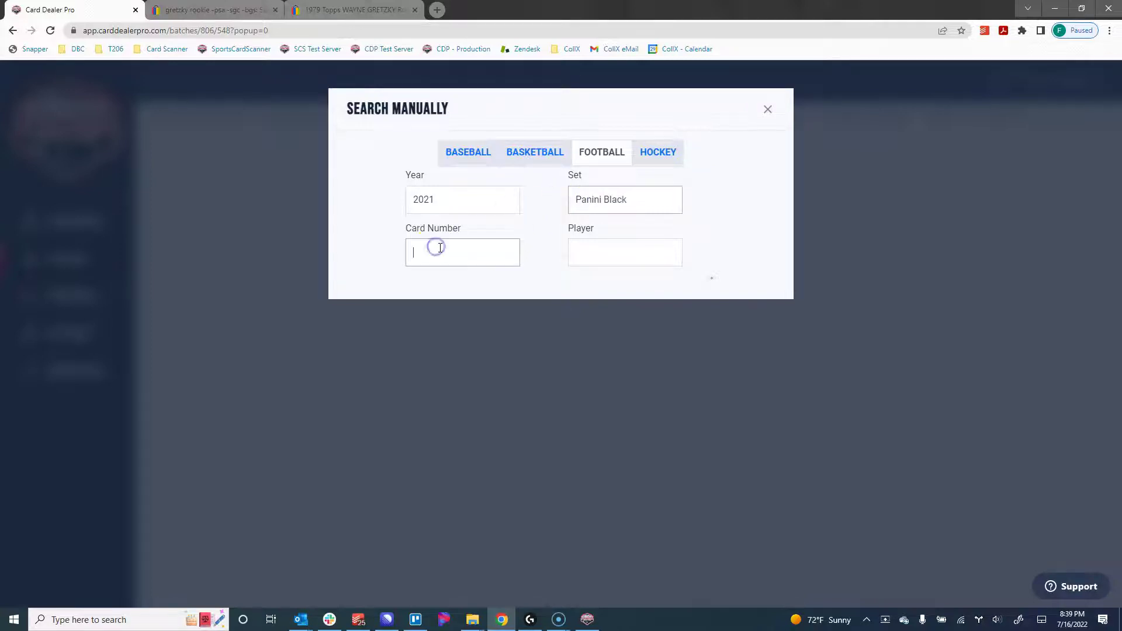
{"action": "type", "text": "37"}
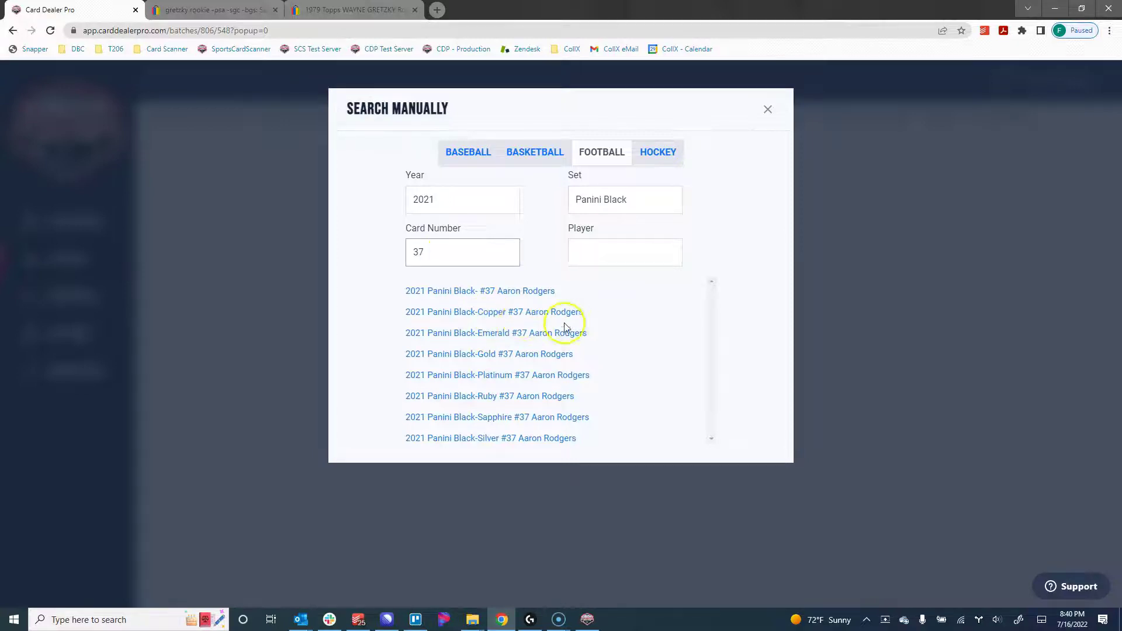
{"action": "left_click", "coordinate": [500, 336]}
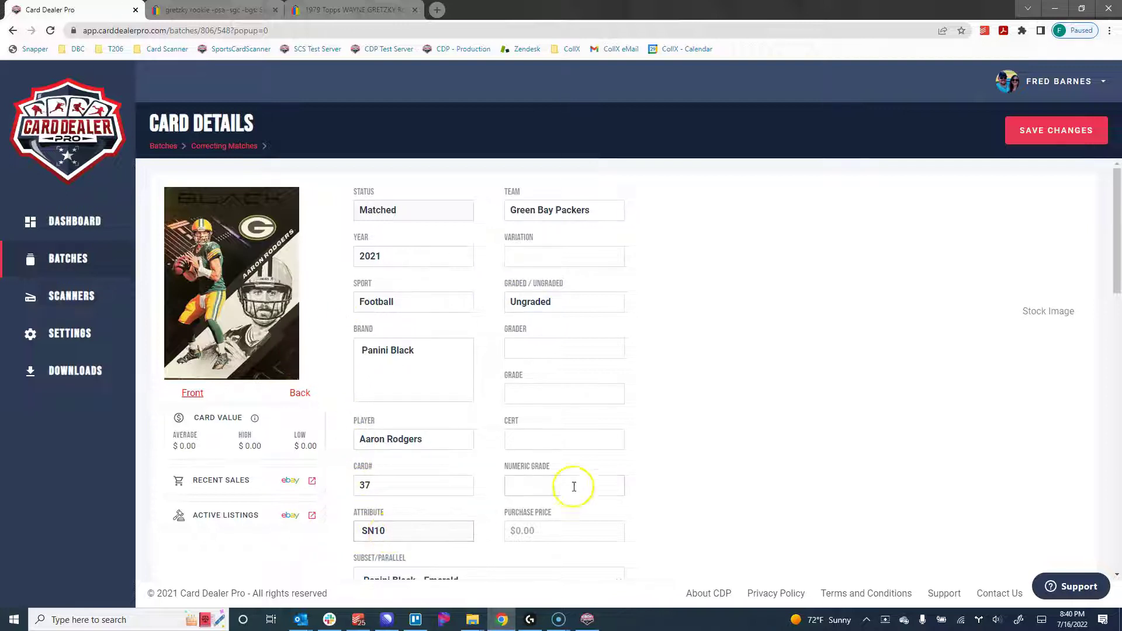
Save the corrected Aaron Rodgers card and go back to the Correcting Matches batch.
{"action": "scroll", "coordinate": [673, 427], "scroll_direction": "down", "scroll_amount": 1}
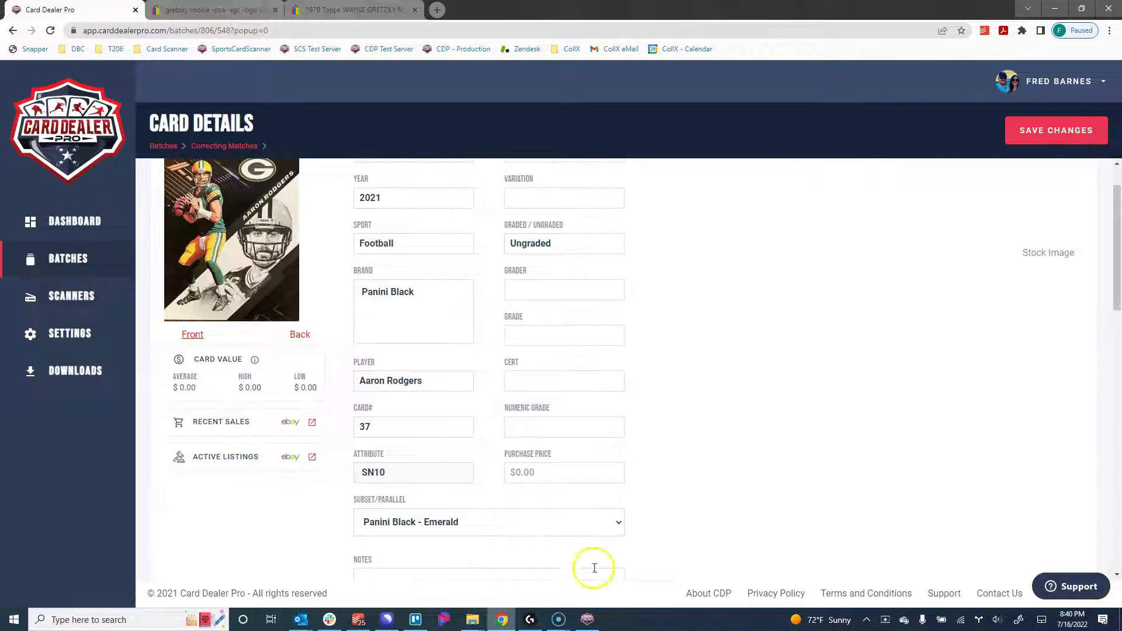
{"action": "scroll", "coordinate": [811, 391], "scroll_direction": "up", "scroll_amount": 1}
{"action": "left_click", "coordinate": [1045, 131]}
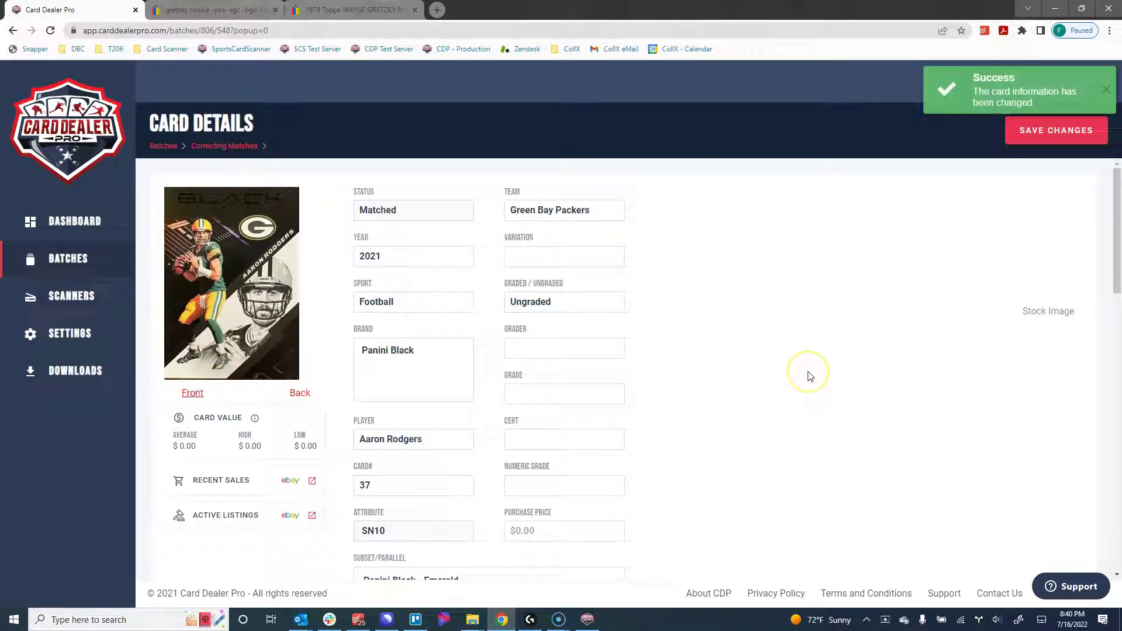
{"action": "left_click", "coordinate": [246, 147]}
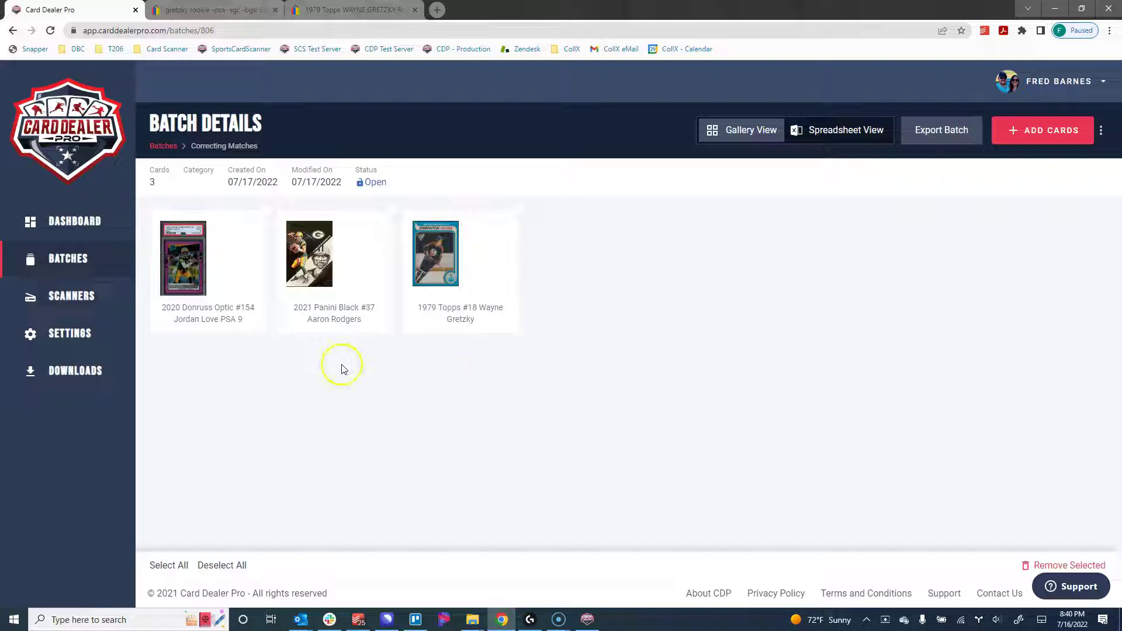
Change the 1979 Topps #18 card's match to 1979 O-Pee-Chee #18 Wayne Gretzky.
{"action": "left_click", "coordinate": [467, 310]}
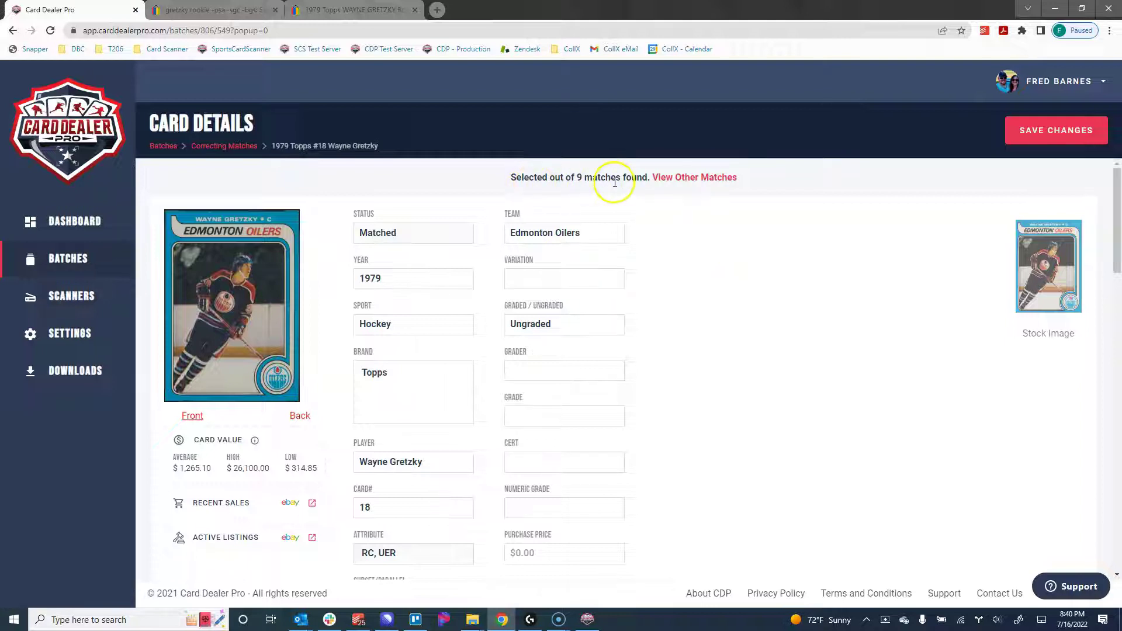
{"action": "left_click", "coordinate": [685, 177]}
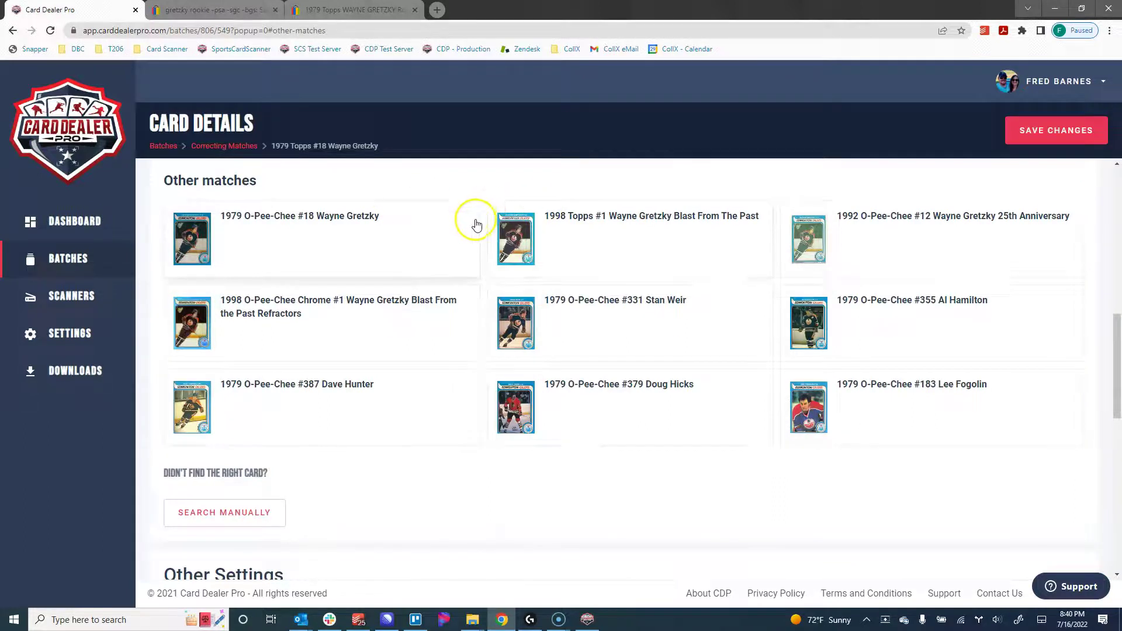
{"action": "scroll", "coordinate": [438, 331], "scroll_direction": "up", "scroll_amount": 9}
{"action": "scroll", "coordinate": [450, 326], "scroll_direction": "down", "scroll_amount": 7}
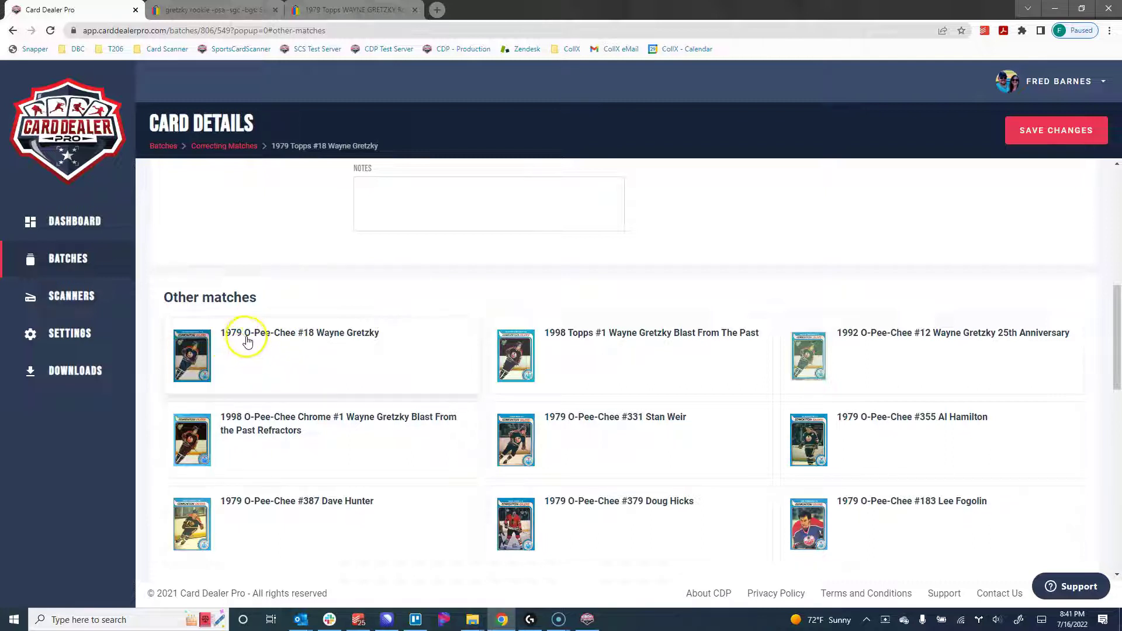
{"action": "left_click", "coordinate": [316, 341]}
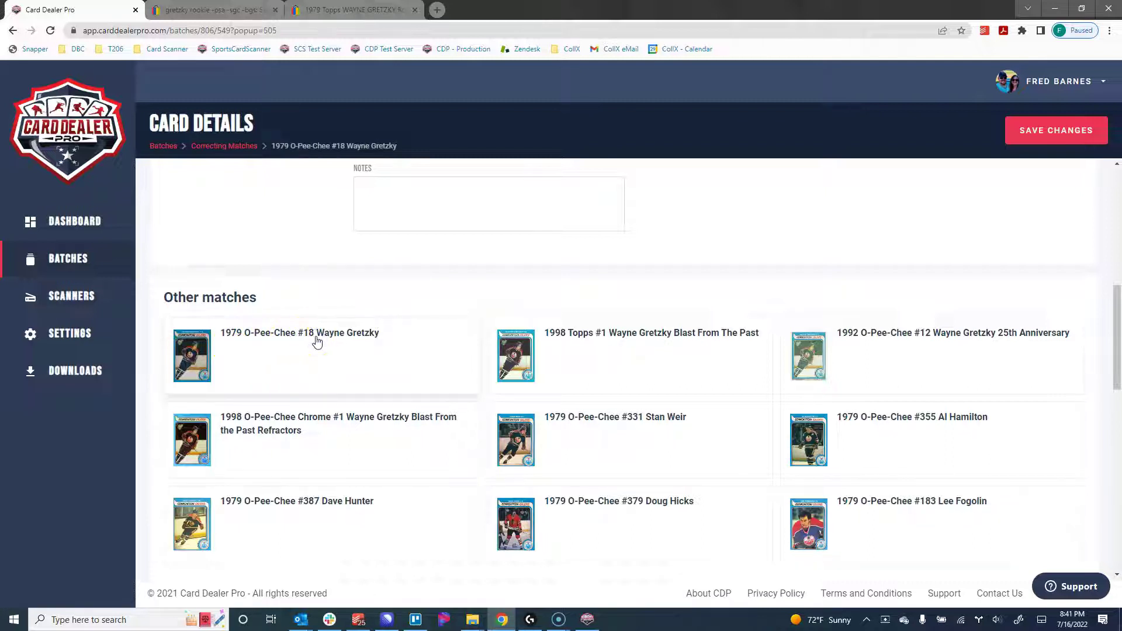
Save the Gretzky match and return to the batches list.
{"action": "scroll", "coordinate": [630, 245], "scroll_direction": "up", "scroll_amount": 7}
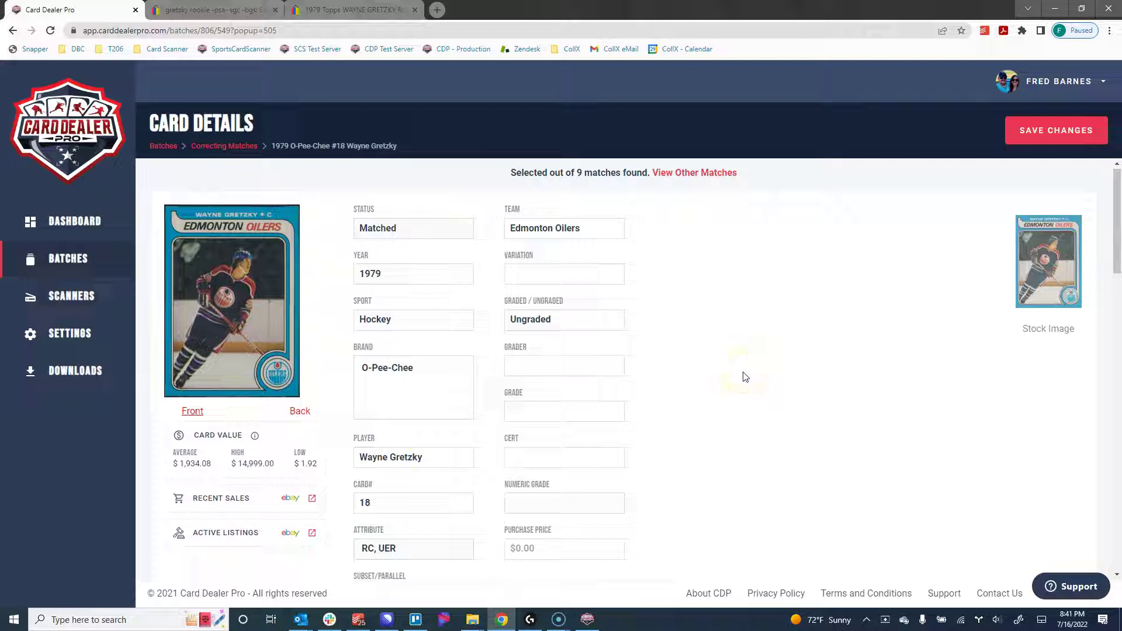
{"action": "left_click", "coordinate": [1022, 136]}
{"action": "left_click", "coordinate": [240, 145]}
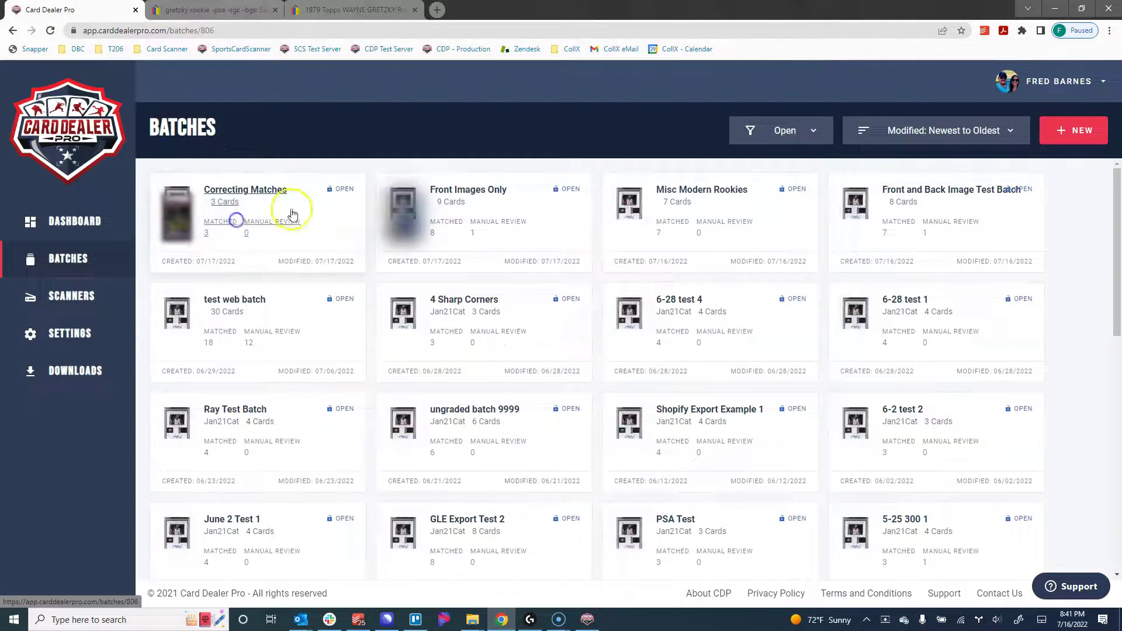
Open the Jordan Love card in the Correcting Matches batch.
{"action": "left_click", "coordinate": [287, 214]}
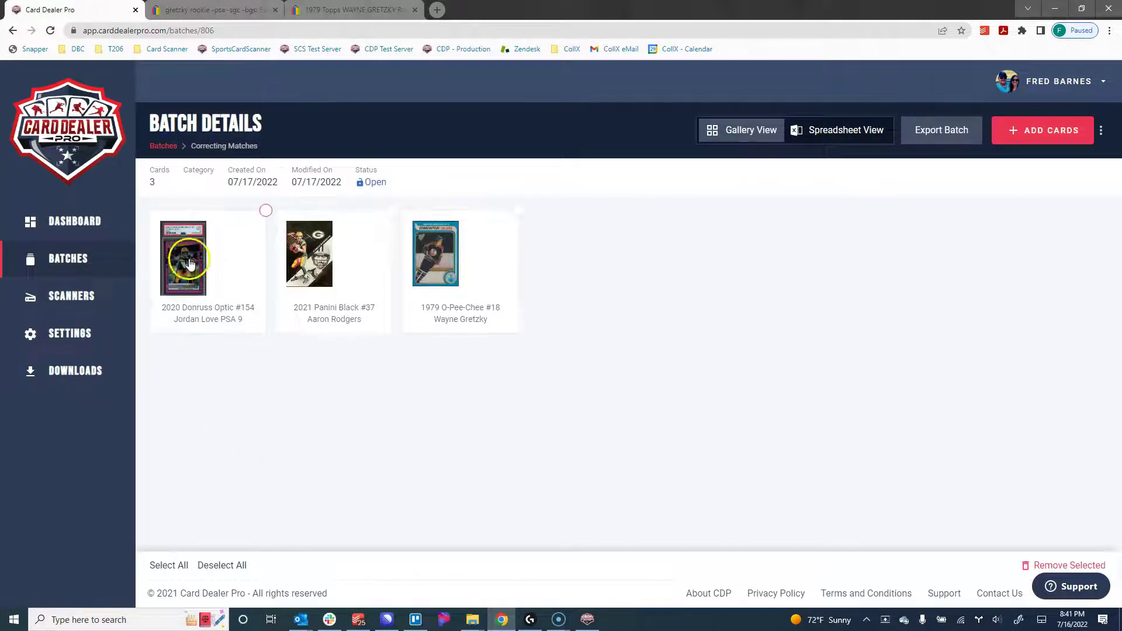
{"action": "left_click", "coordinate": [203, 270]}
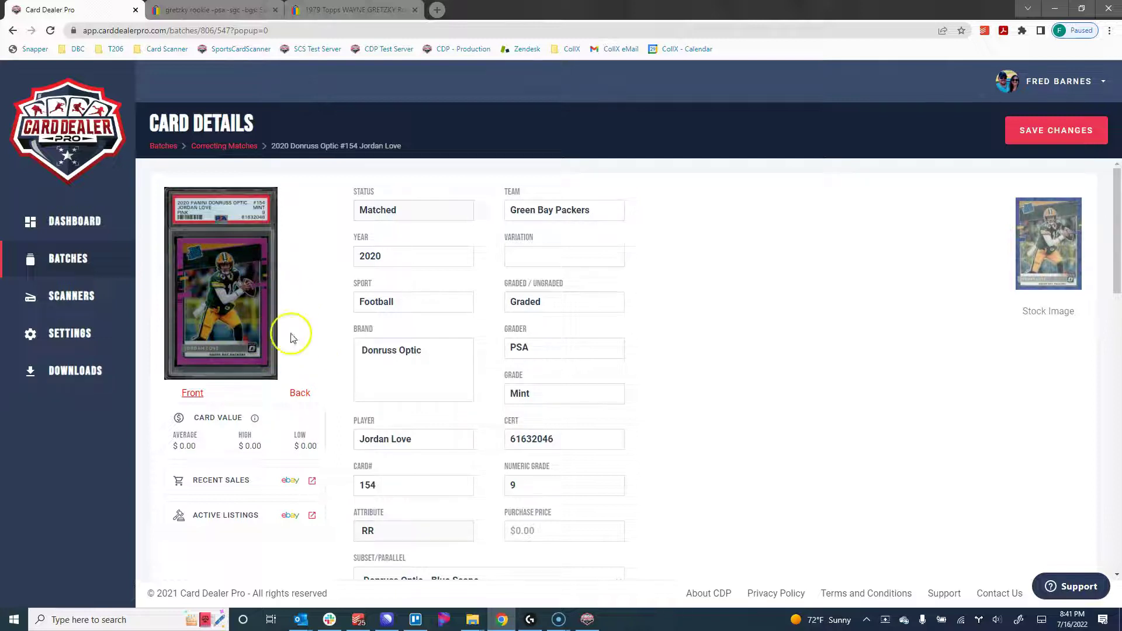
{"action": "scroll", "coordinate": [641, 351], "scroll_direction": "down", "scroll_amount": 1}
{"action": "scroll", "coordinate": [641, 351], "scroll_direction": "down", "scroll_amount": 1}
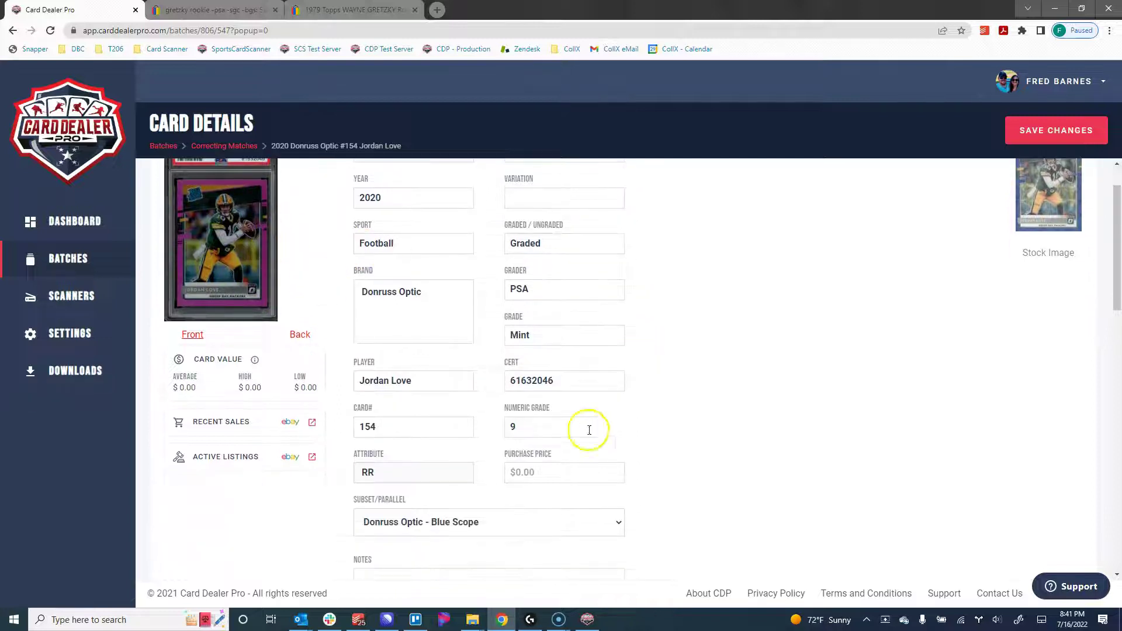
{"action": "scroll", "coordinate": [783, 327], "scroll_direction": "up", "scroll_amount": 2}
{"action": "scroll", "coordinate": [613, 320], "scroll_direction": "down", "scroll_amount": 2}
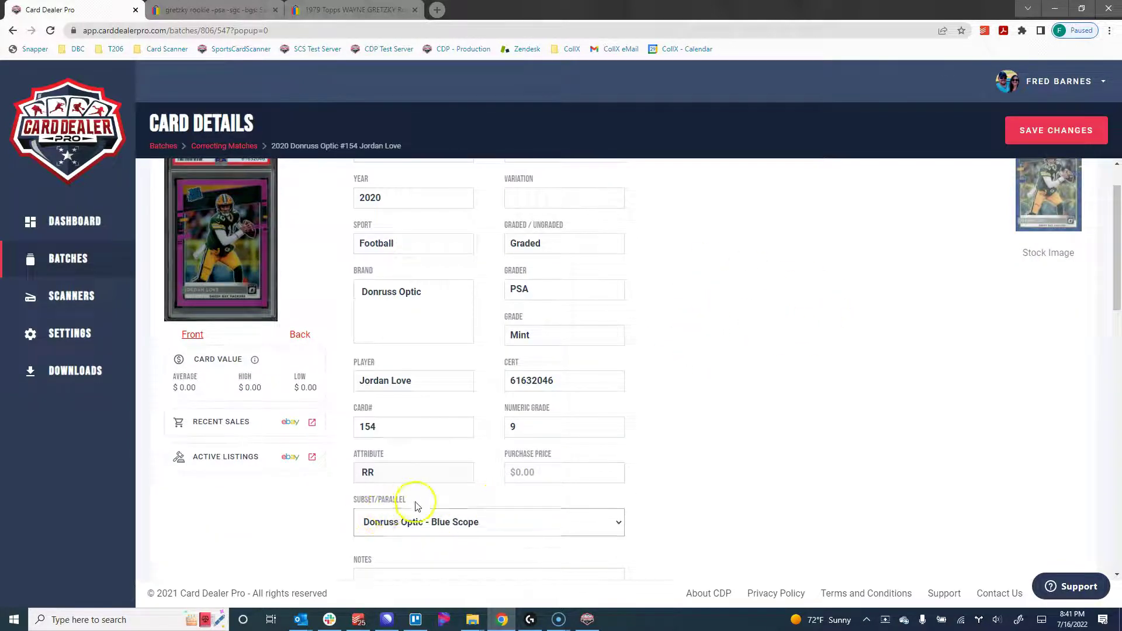
Set its Subset/Parallel to Donruss Optic - Pink and save the change.
{"action": "left_click", "coordinate": [459, 524]}
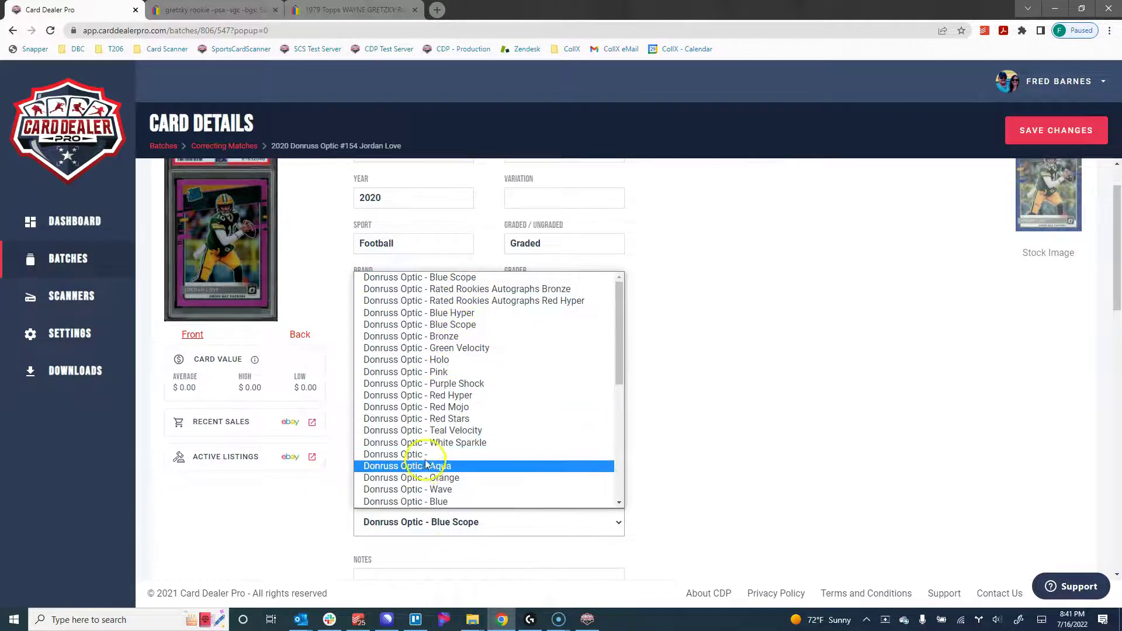
{"action": "left_click", "coordinate": [439, 372]}
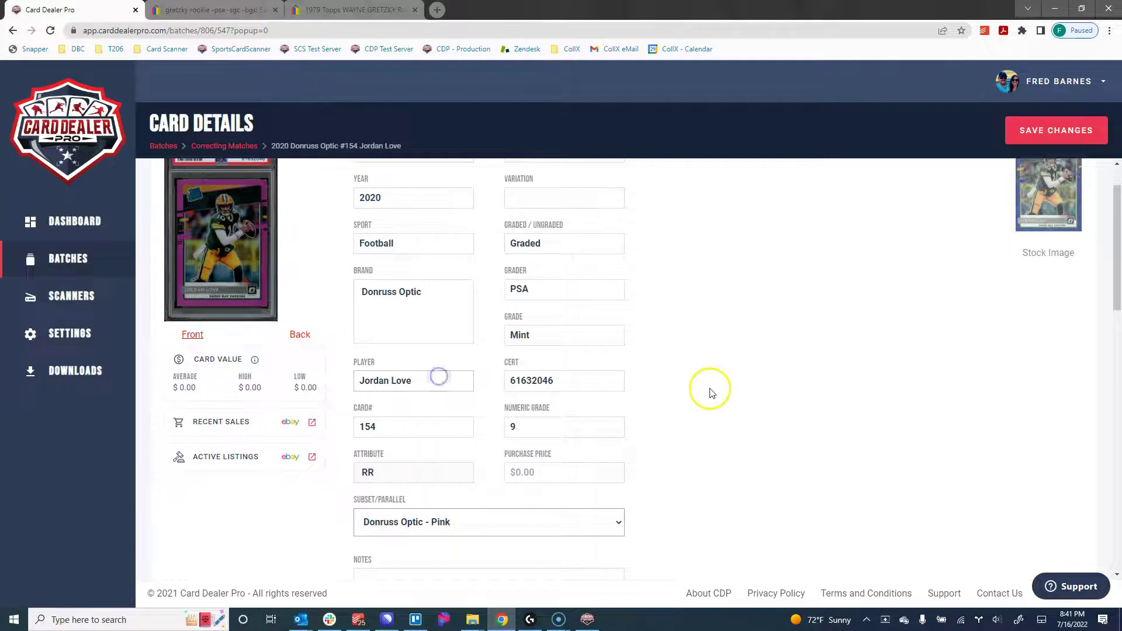
{"action": "left_click", "coordinate": [1066, 130]}
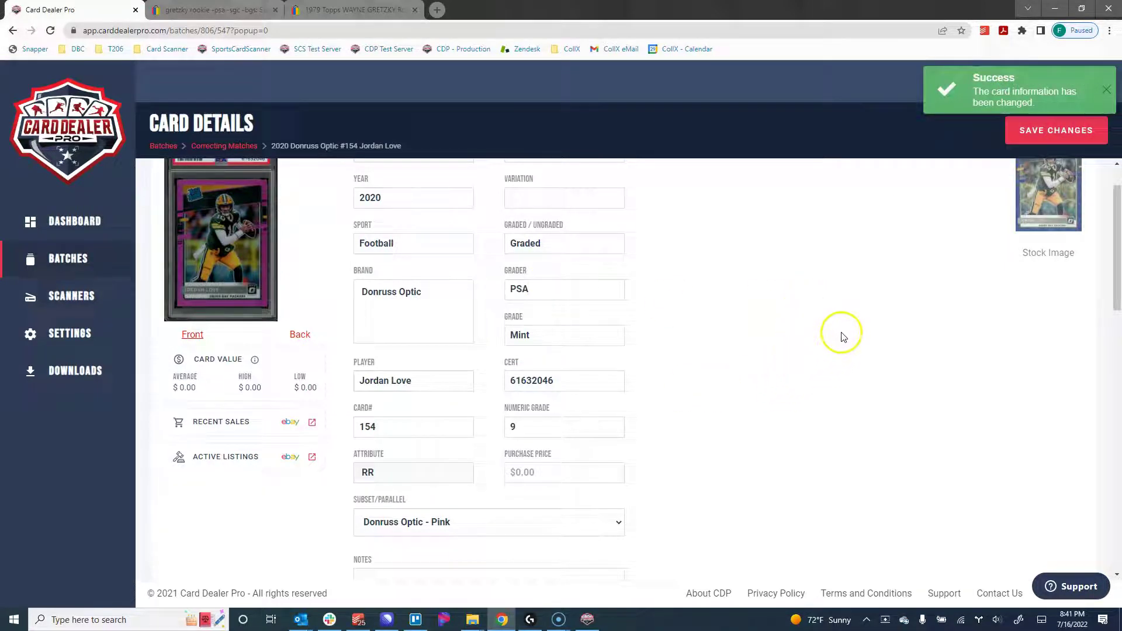
{"action": "scroll", "coordinate": [756, 357], "scroll_direction": "up", "scroll_amount": 1}
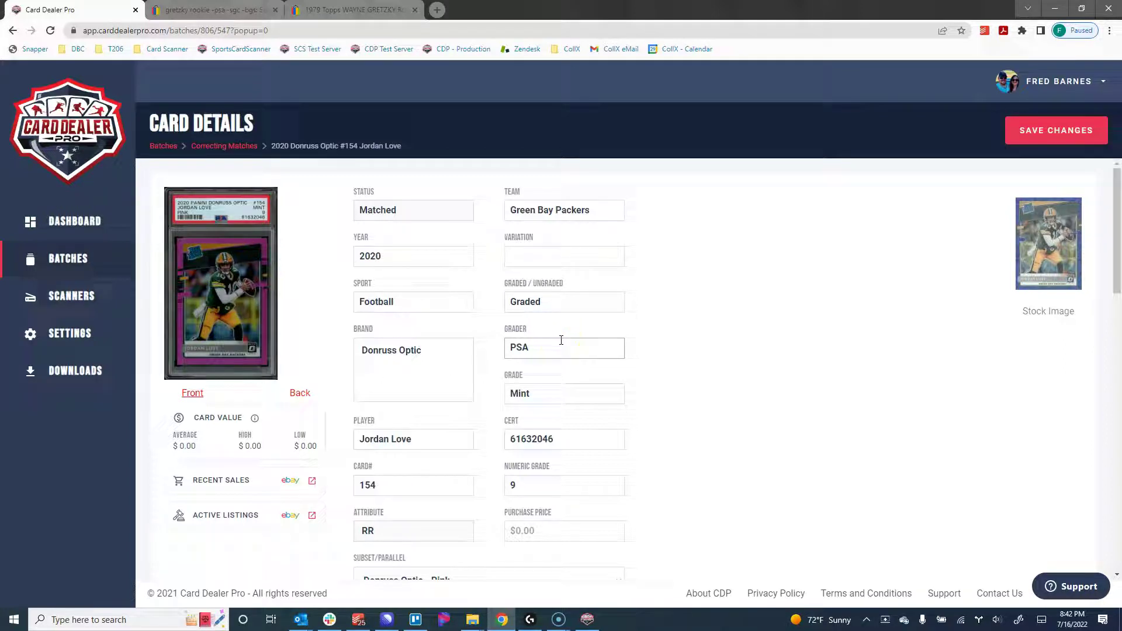
Return to the batches list and open the Correcting Matches batch.
{"action": "left_click", "coordinate": [75, 257]}
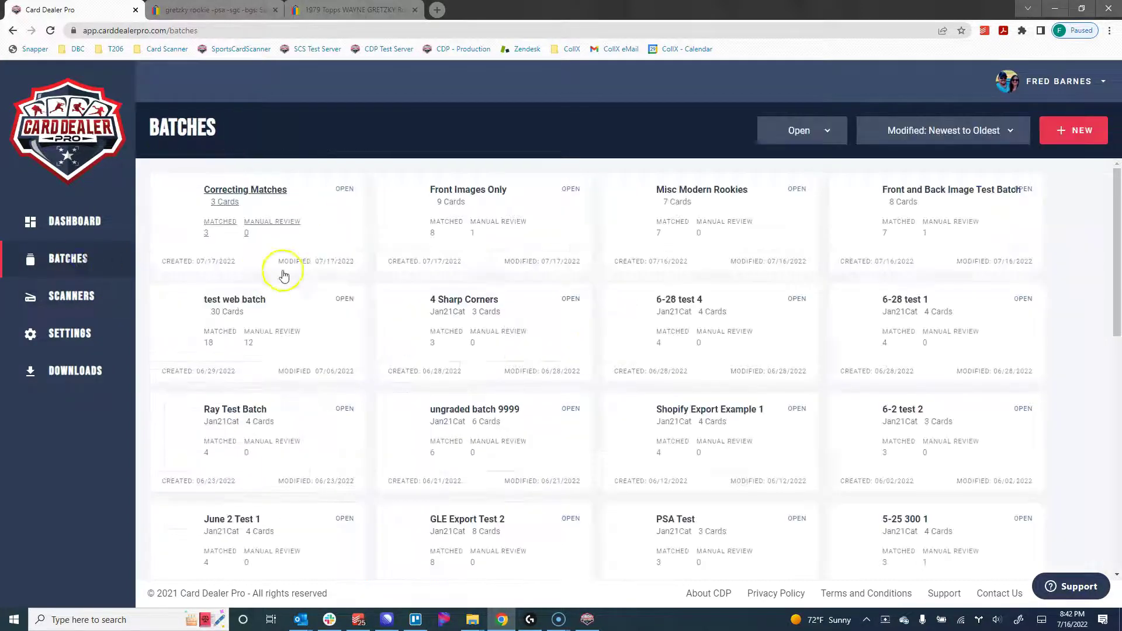
{"action": "left_click", "coordinate": [282, 218]}
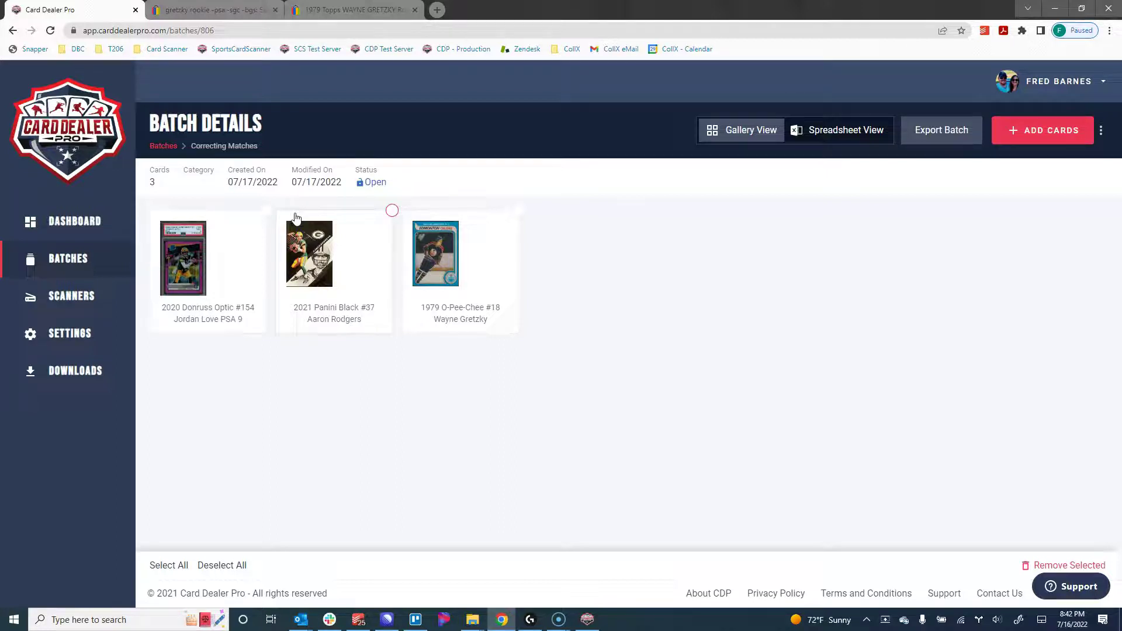
Switch the batch to Spreadsheet View and preview the Jordan Love row.
{"action": "left_click", "coordinate": [821, 130]}
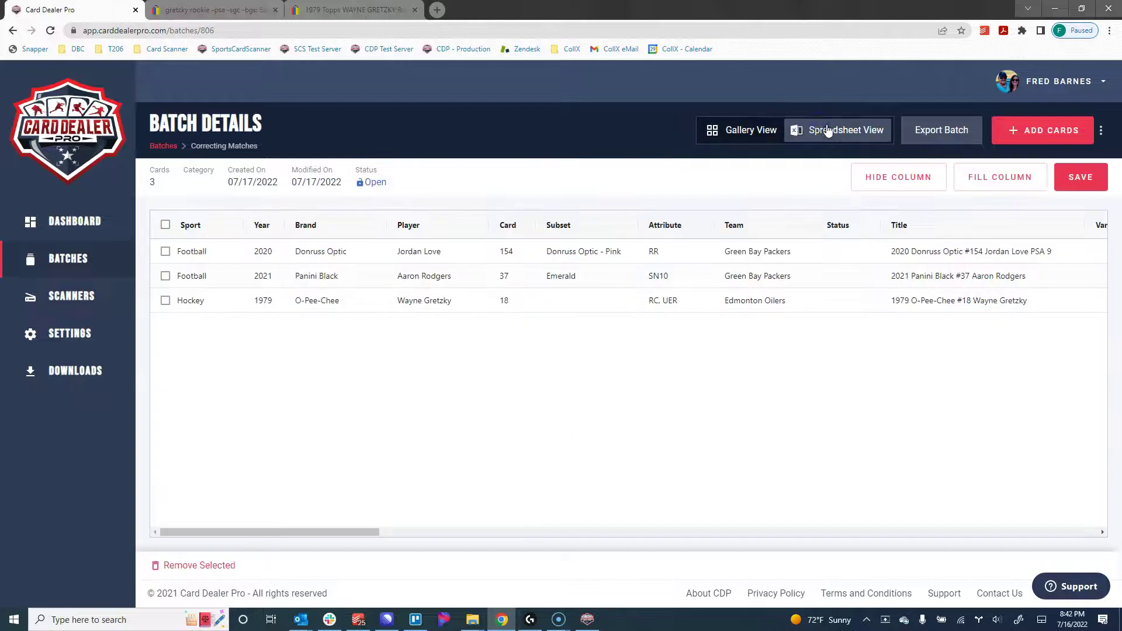
{"action": "left_click", "coordinate": [426, 251]}
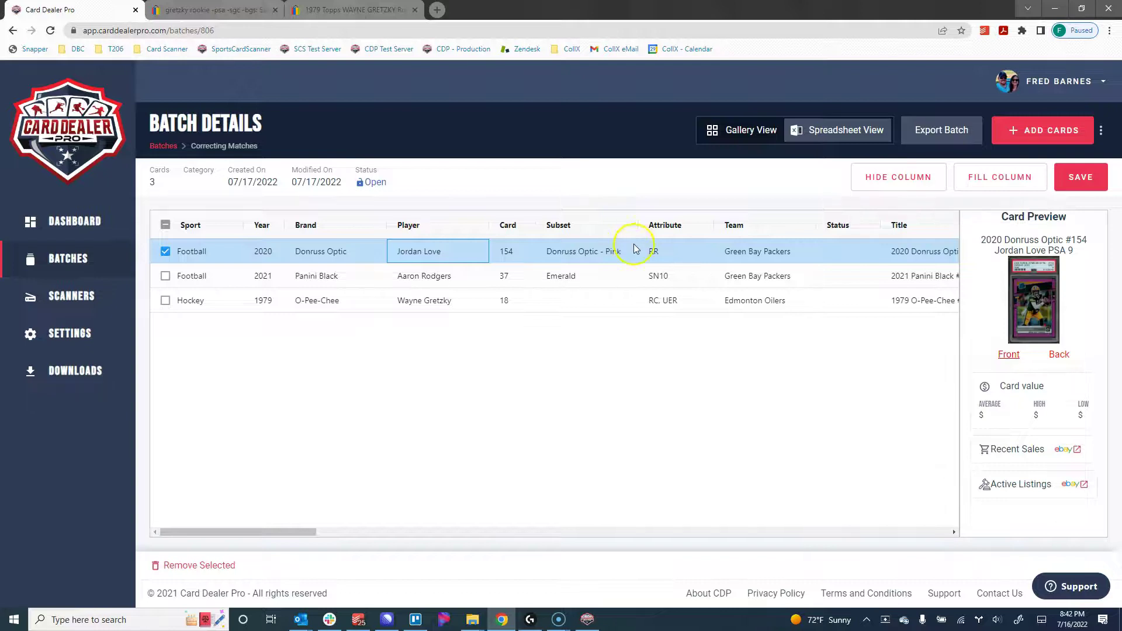
Open the Contact us support form from the bottom-right Support button.
{"action": "left_click", "coordinate": [1078, 590]}
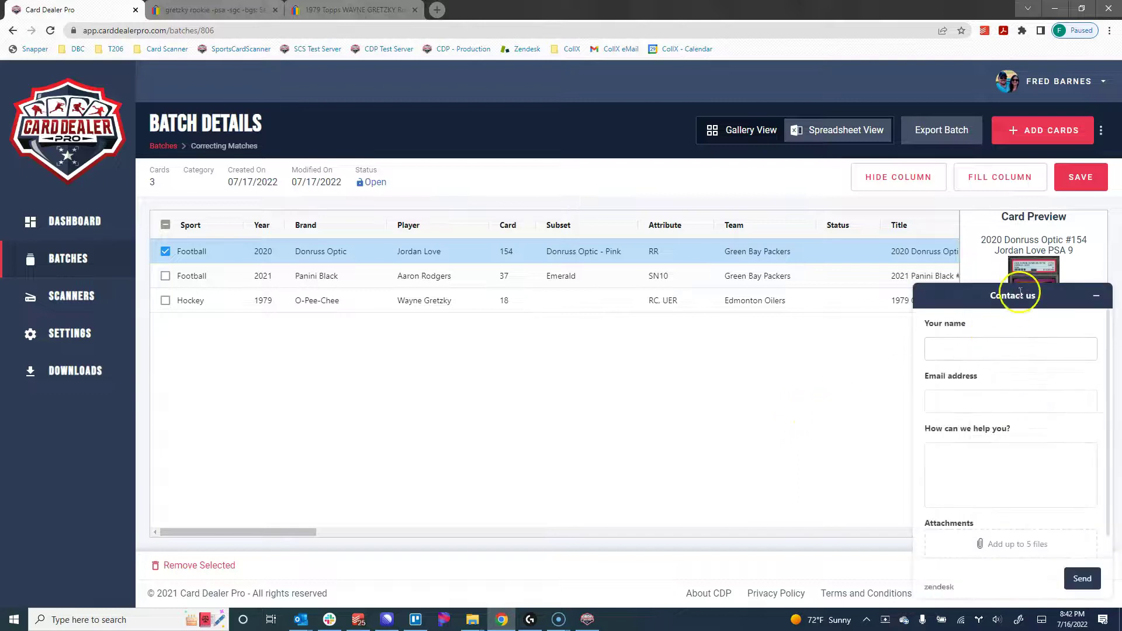